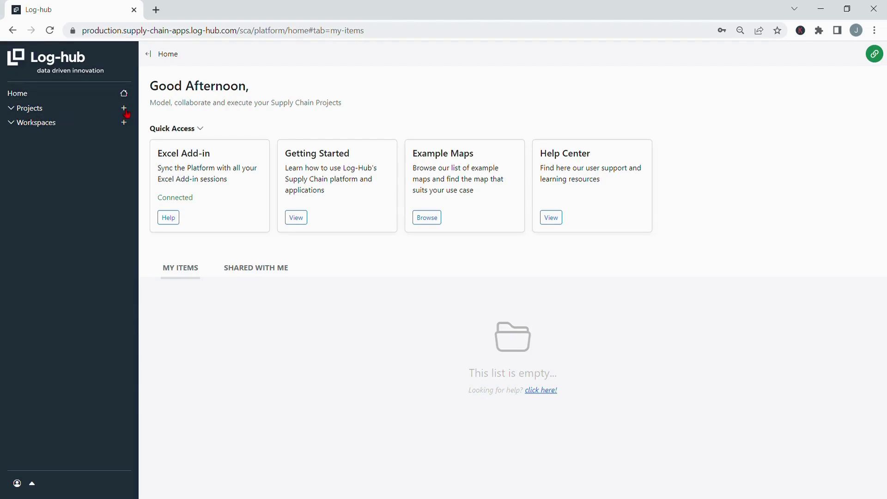
Create a new project named "Network Design Simulator".
left_click(124, 109)
type("Network Design Simulator")
left_click(547, 244)
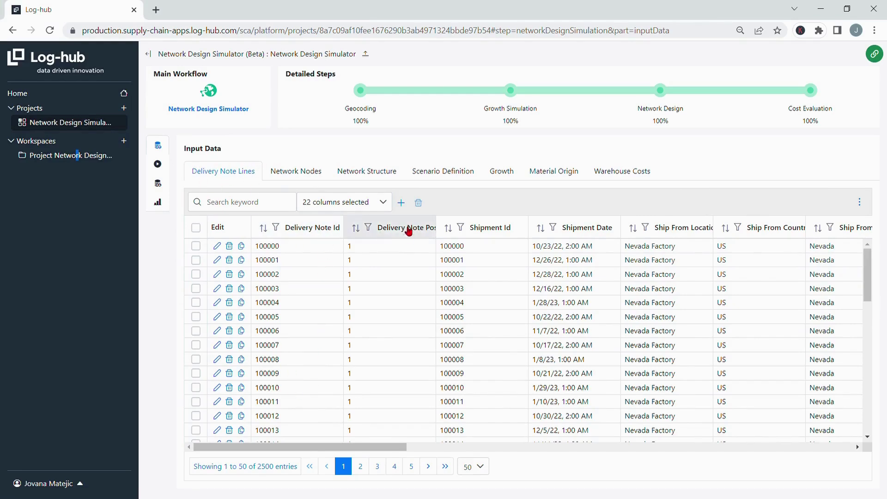
Examine all columns of the Delivery Note Lines input table through Source, widening the Delivery Note Position column.
left_click_drag(436, 221, 469, 223)
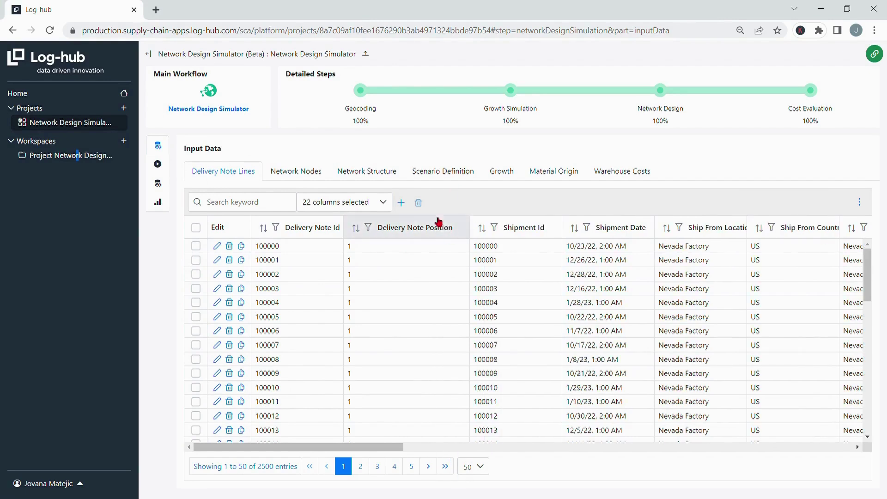
left_click_drag(346, 448, 359, 447)
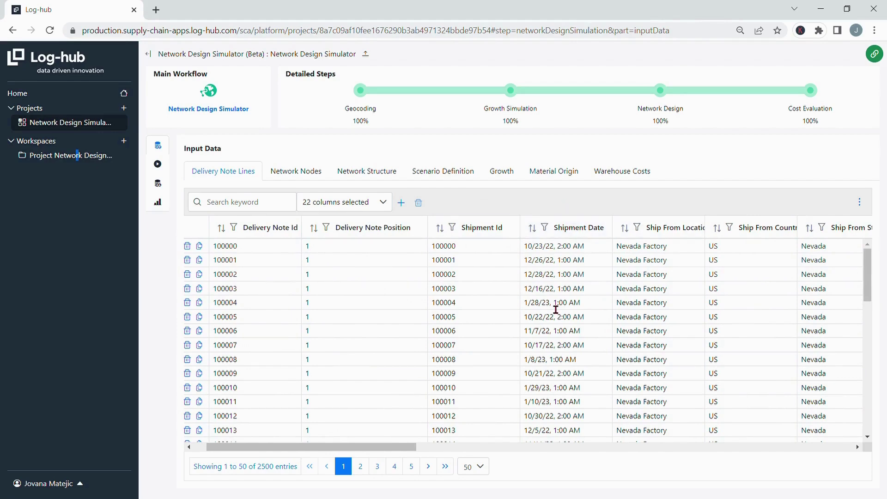
left_click_drag(383, 447, 601, 442)
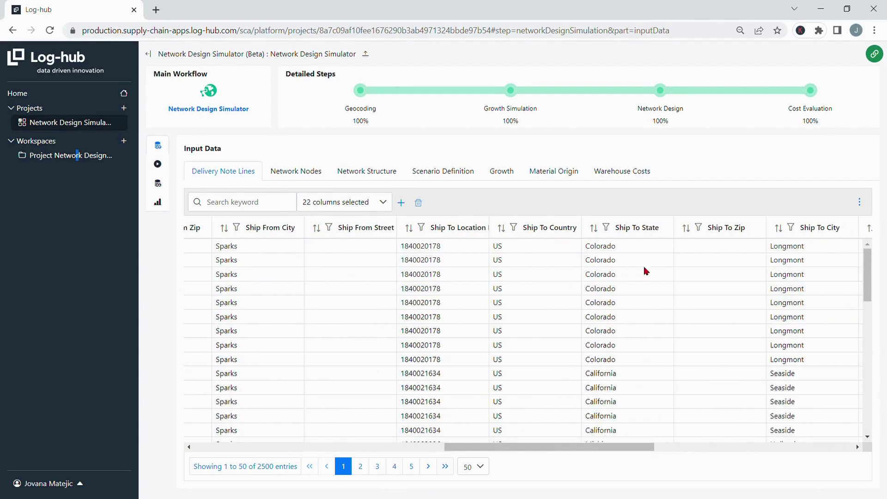
left_click_drag(546, 447, 688, 415)
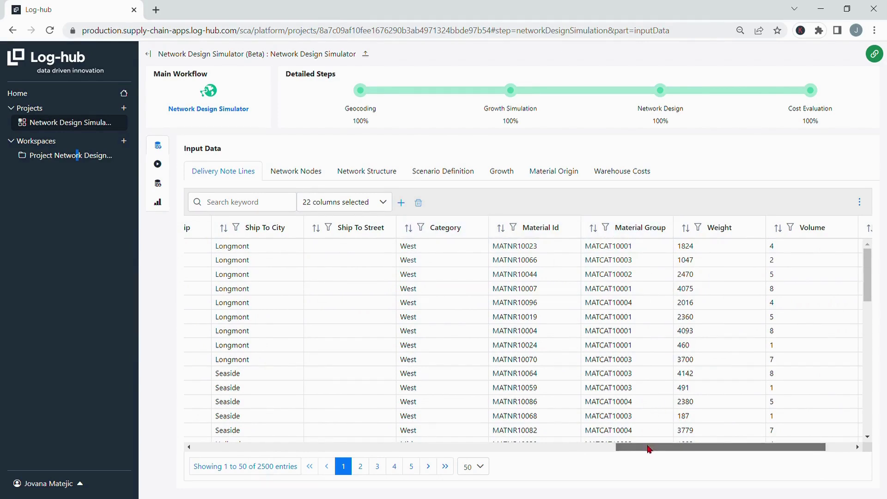
left_click_drag(648, 446, 710, 448)
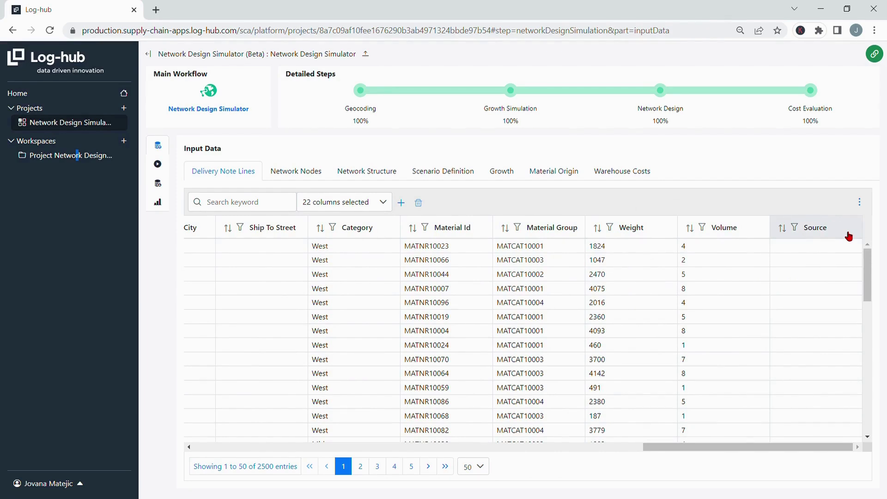
Examine the Network Nodes and Network Structure input tables, widening the Consolidation Frequency column in Network Structure.
left_click(289, 175)
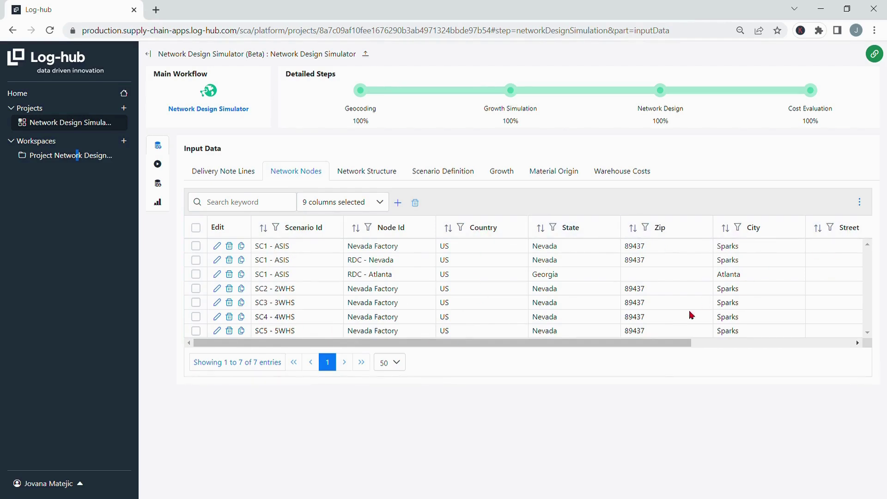
left_click_drag(647, 344, 829, 344)
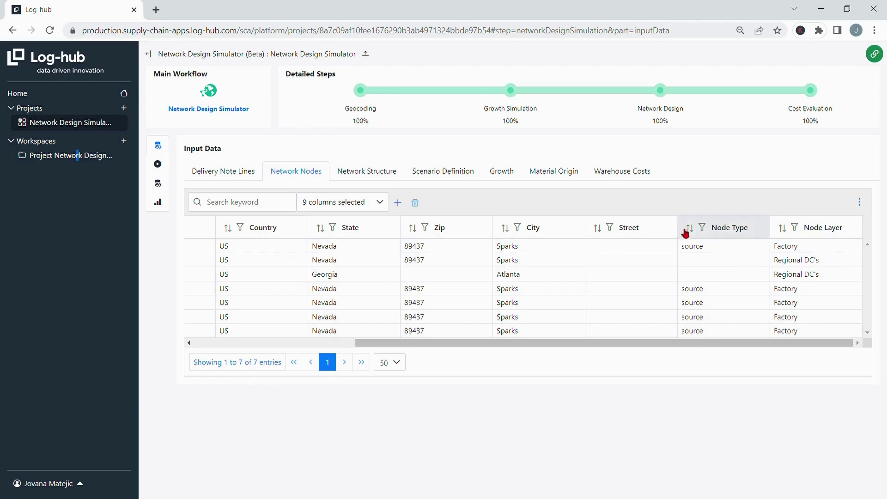
left_click(376, 172)
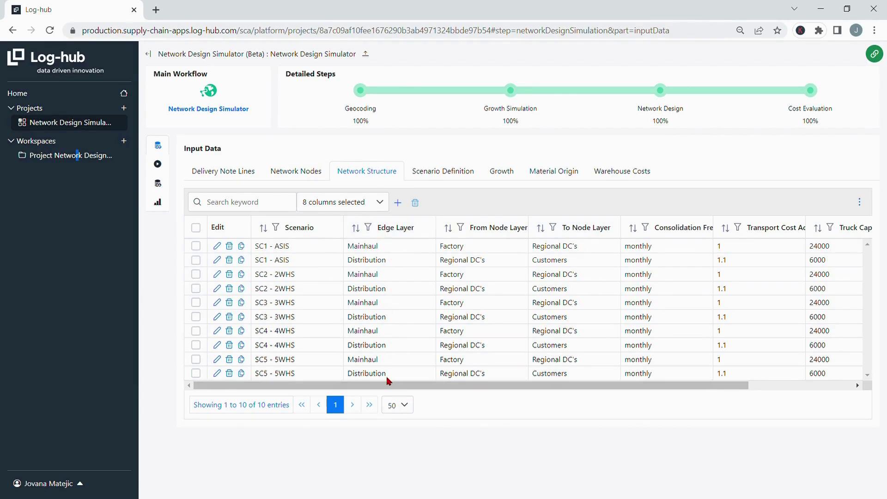
left_click_drag(501, 392, 708, 391)
left_click_drag(467, 227, 499, 228)
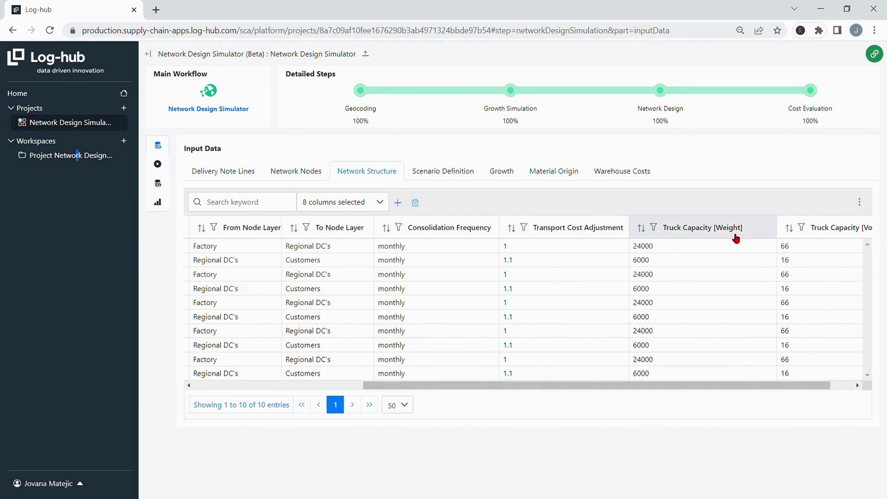
scroll(596, 276, "left", 4)
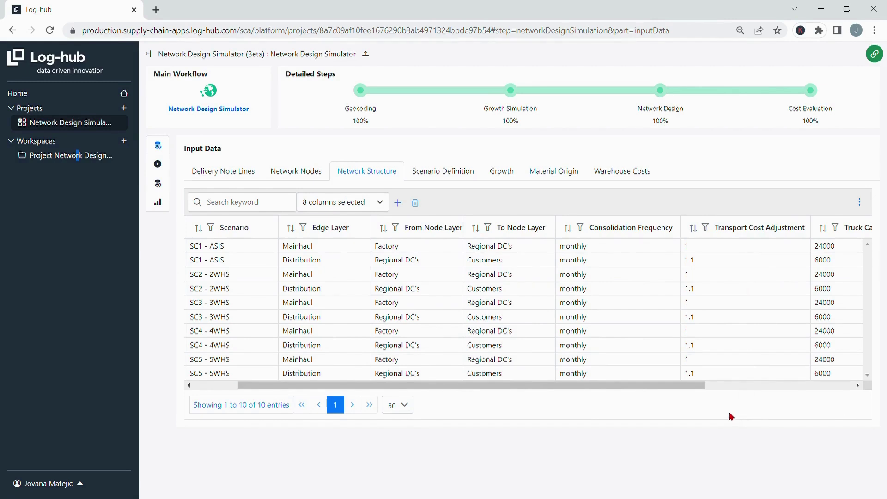
left_click_drag(676, 389, 556, 391)
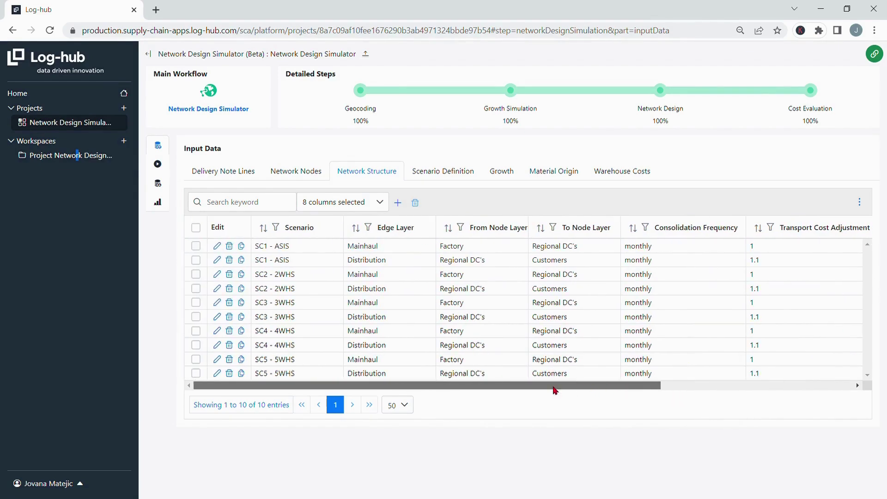
Examine the Scenario Definition, Growth and Material Origin input tables.
left_click(446, 174)
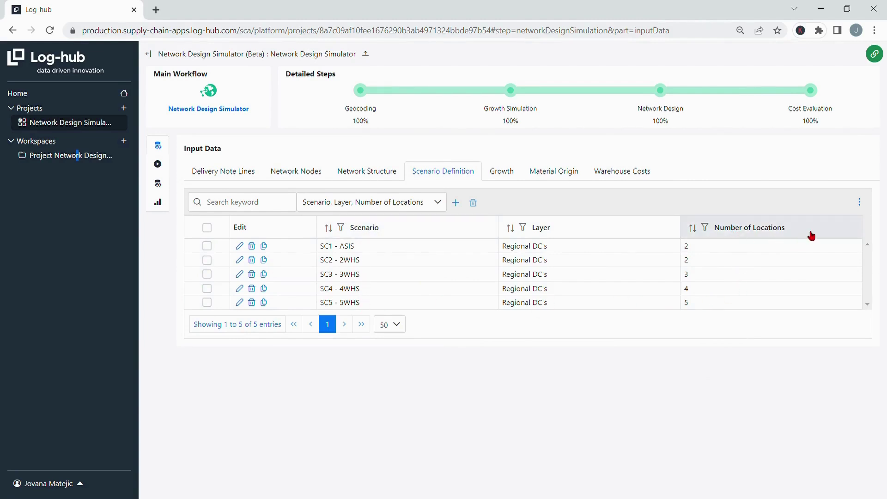
left_click(501, 173)
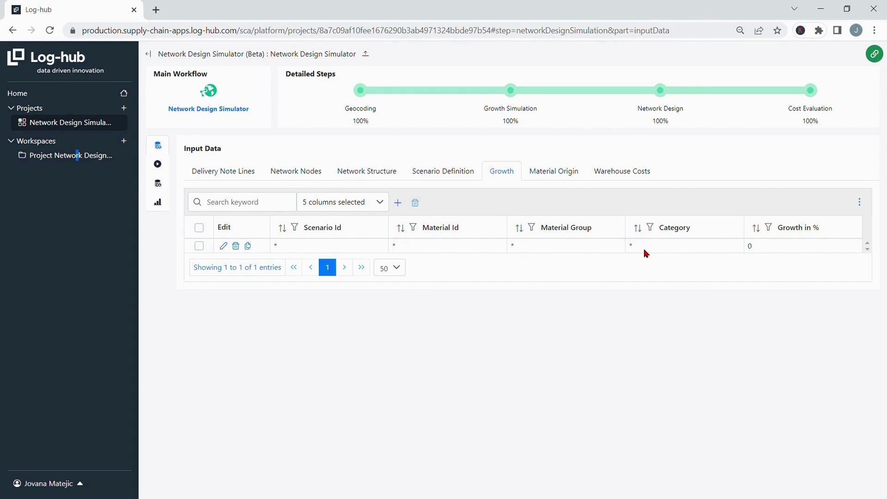
left_click(557, 173)
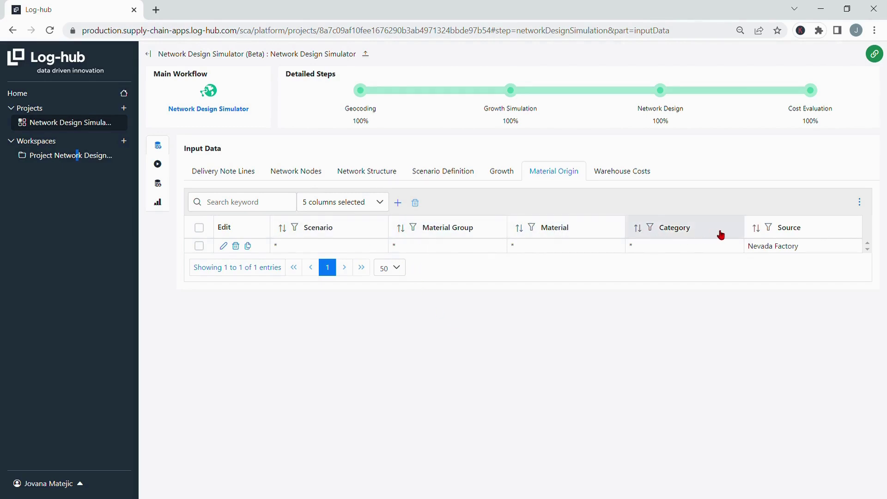
Examine the Warehouse Costs table, widening the stock holding time, storage, inbound putaway and outbound pick and pack columns to read their headers.
left_click(619, 177)
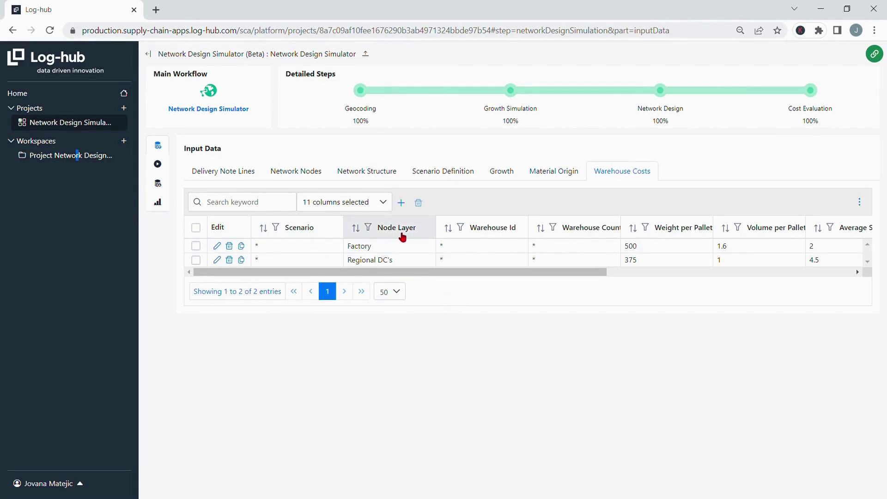
left_click_drag(621, 226, 683, 227)
left_click_drag(573, 271, 848, 289)
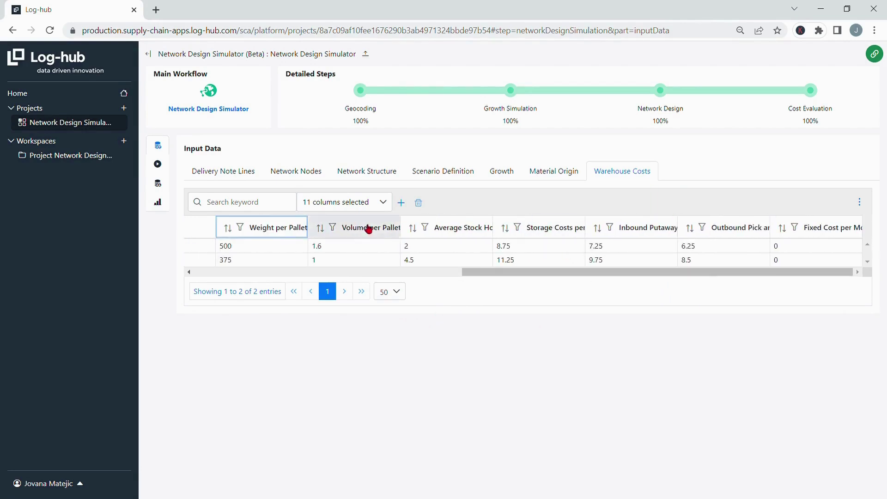
left_click_drag(584, 227, 646, 226)
left_click_drag(492, 227, 565, 244)
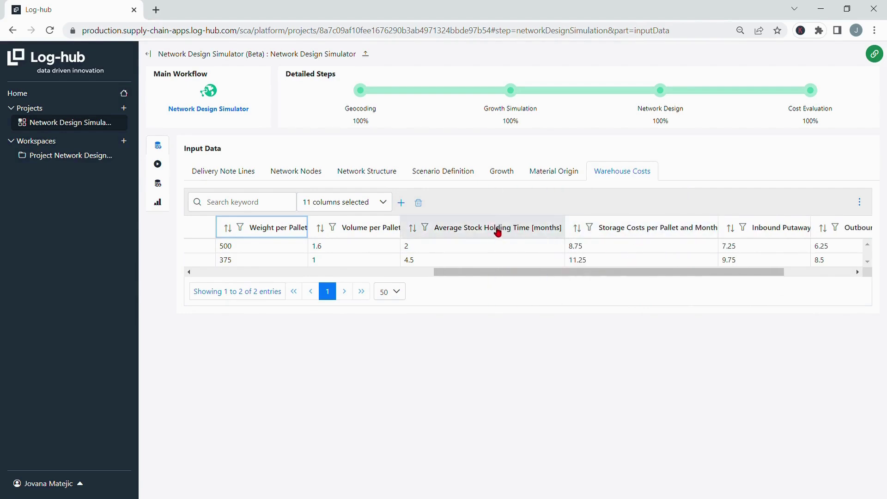
left_click_drag(514, 272, 684, 279)
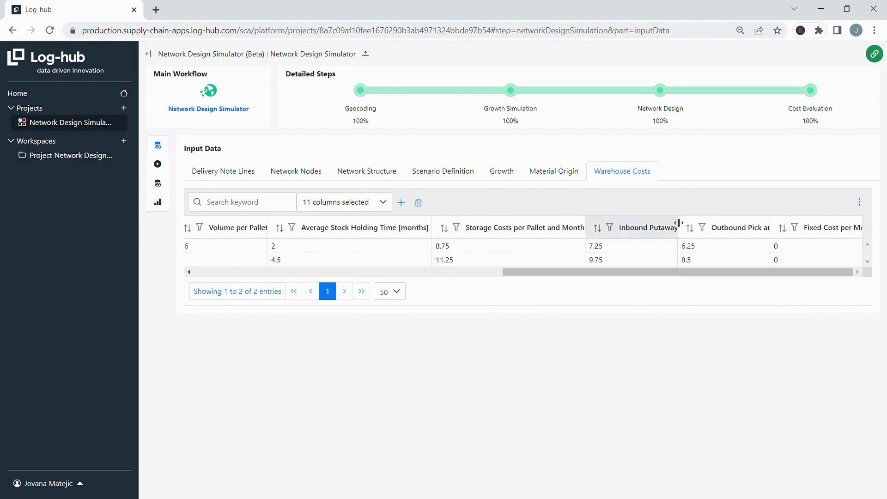
left_click_drag(678, 227, 754, 228)
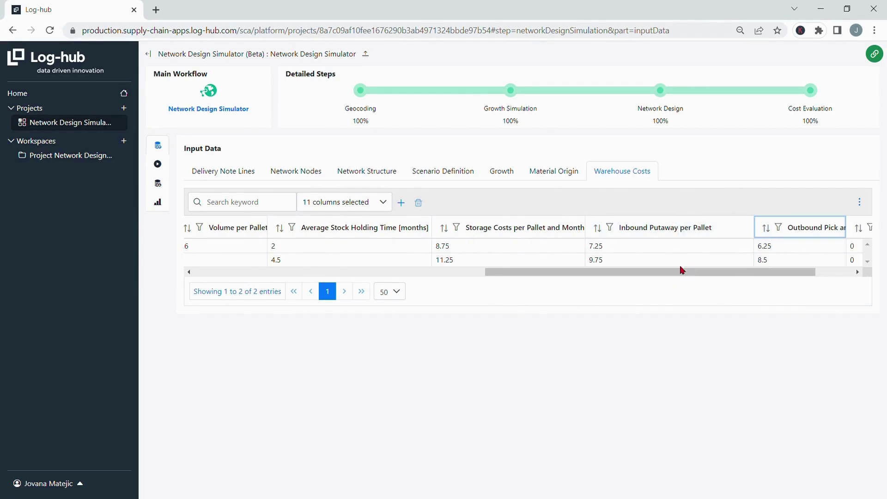
left_click_drag(692, 272, 828, 275)
left_click_drag(769, 227, 835, 227)
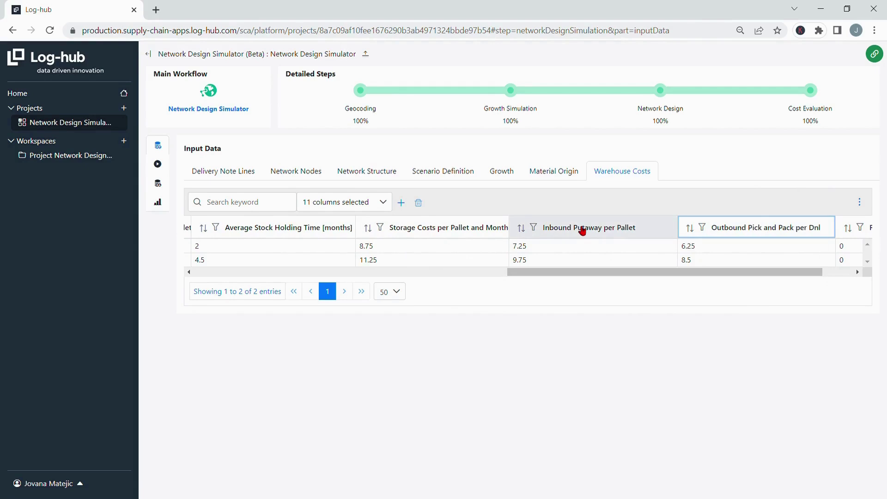
left_click_drag(701, 275, 848, 272)
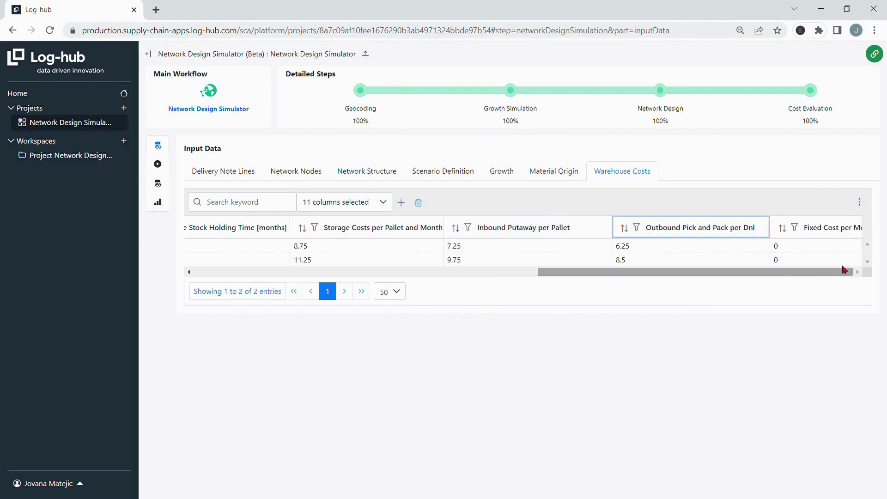
left_click_drag(788, 271, 800, 275)
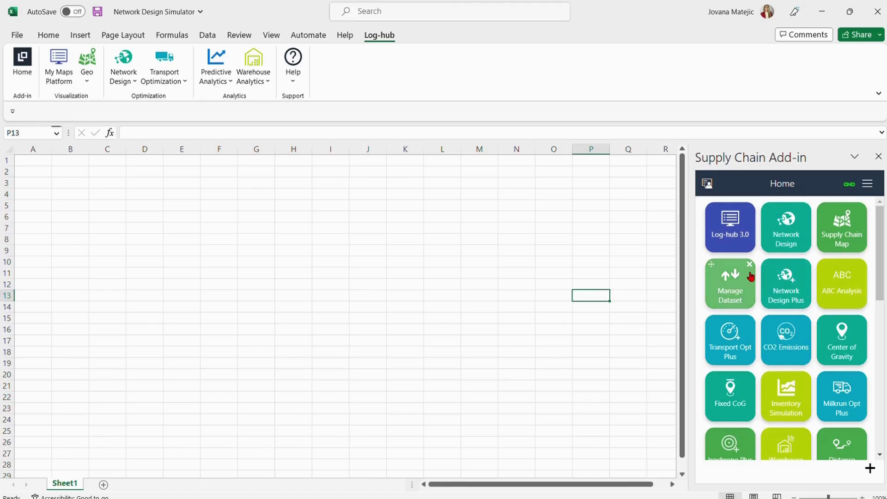
In Excel's Supply Chain Add-in, set the Manage Dataset upload target to workspace Project Network Design Simulator, dataset Input Network Design Simulator, table Delivery Note Lines.
left_click(726, 287)
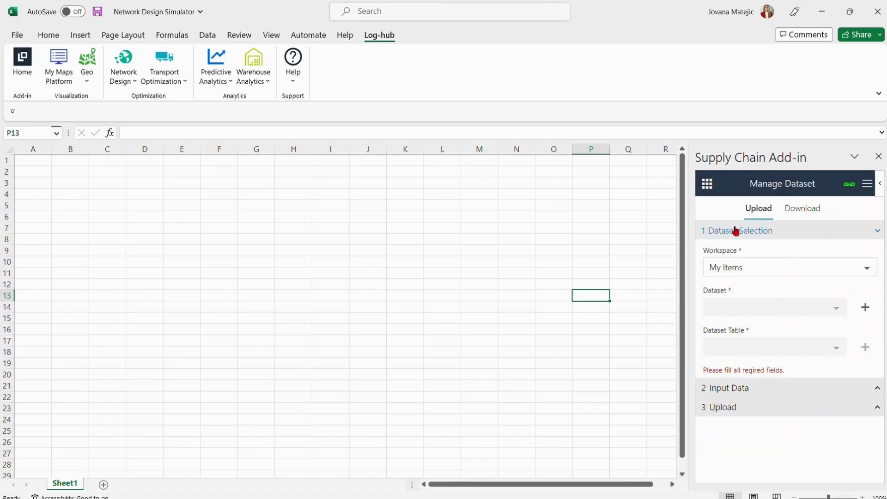
left_click(799, 208)
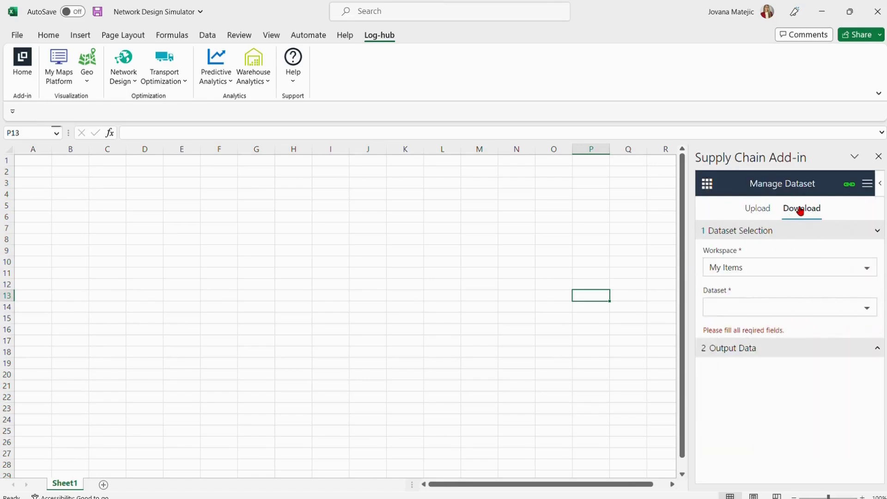
left_click(758, 208)
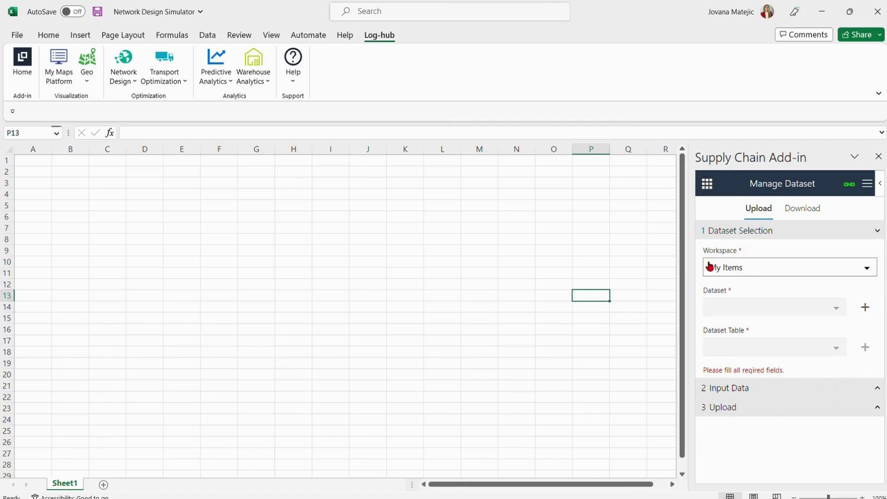
left_click(738, 267)
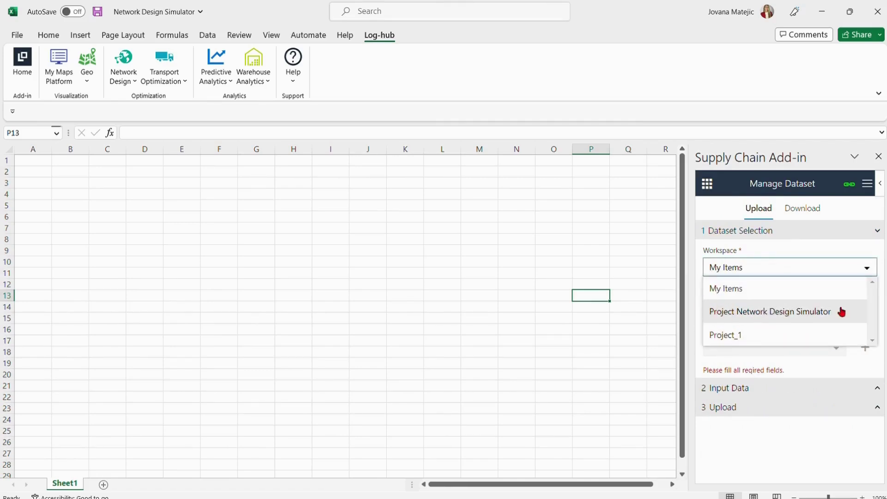
left_click(801, 311)
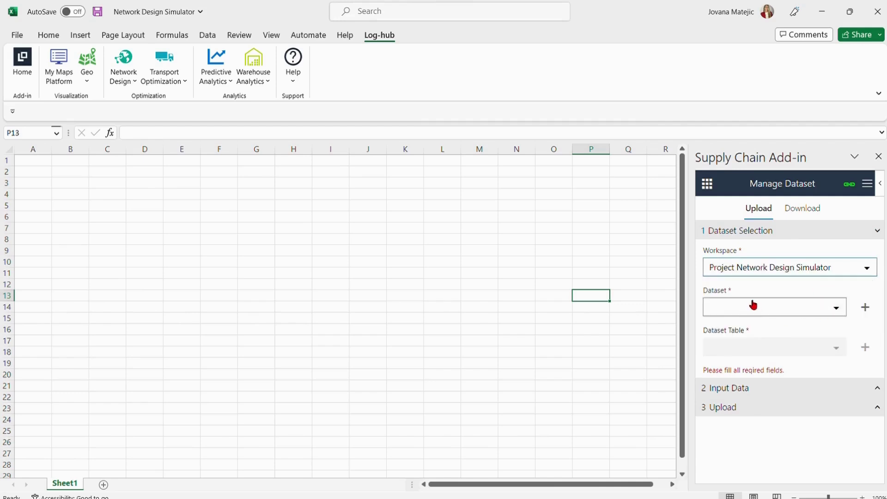
left_click(754, 305)
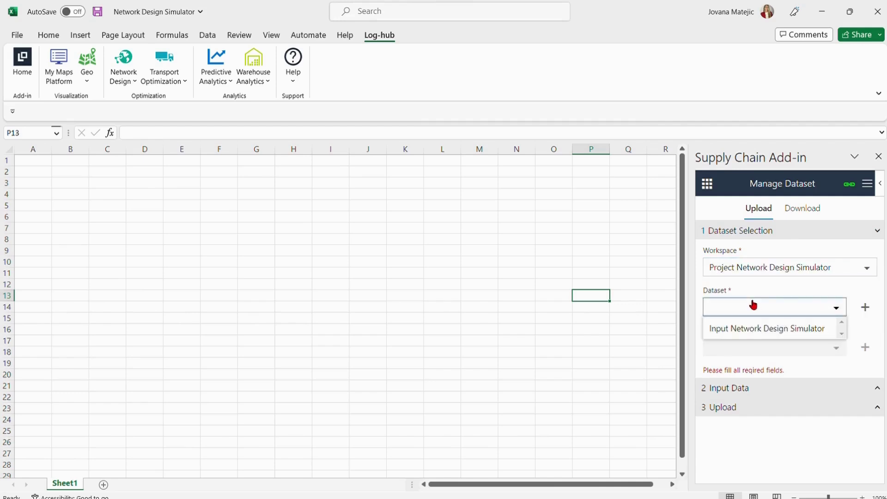
left_click(772, 327)
left_click(761, 346)
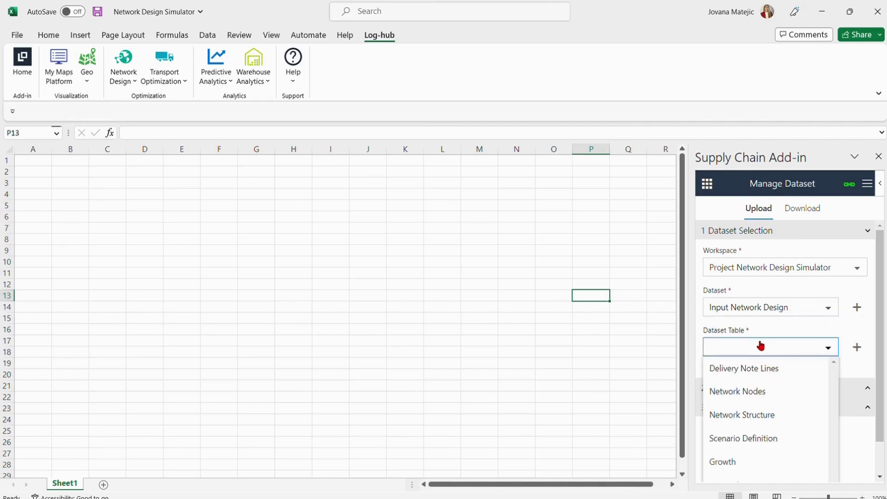
left_click(756, 369)
left_click(757, 373)
Select the Project Network Design Simulator workspace and the Input Network Design Simulator dataset for download.
left_click(801, 207)
left_click(767, 269)
left_click(762, 311)
left_click(763, 311)
left_click(776, 332)
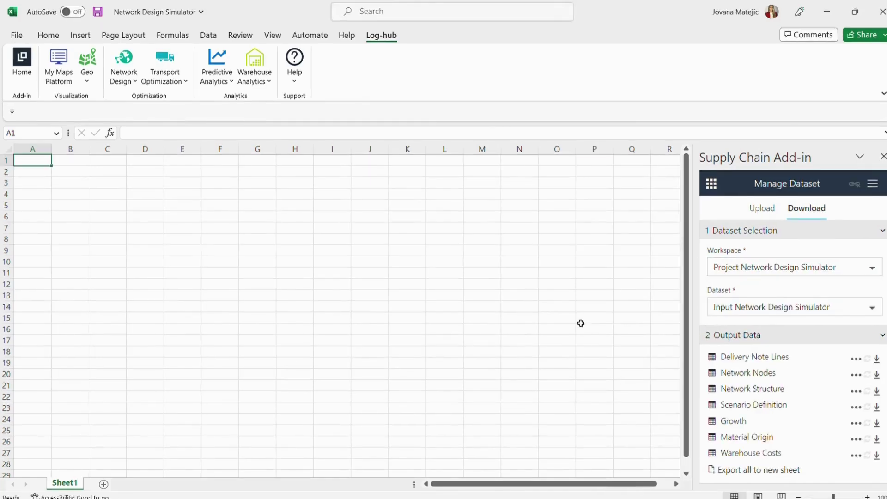
Generate the upload template for Delivery Note Lines and link range A6:G9 of the Input Manage DS Upload sheet as the upload table.
left_click(762, 208)
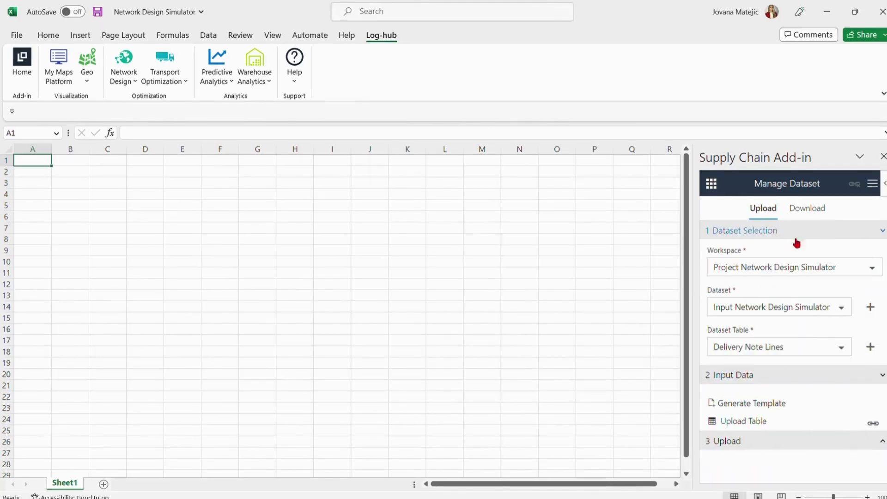
left_click(733, 403)
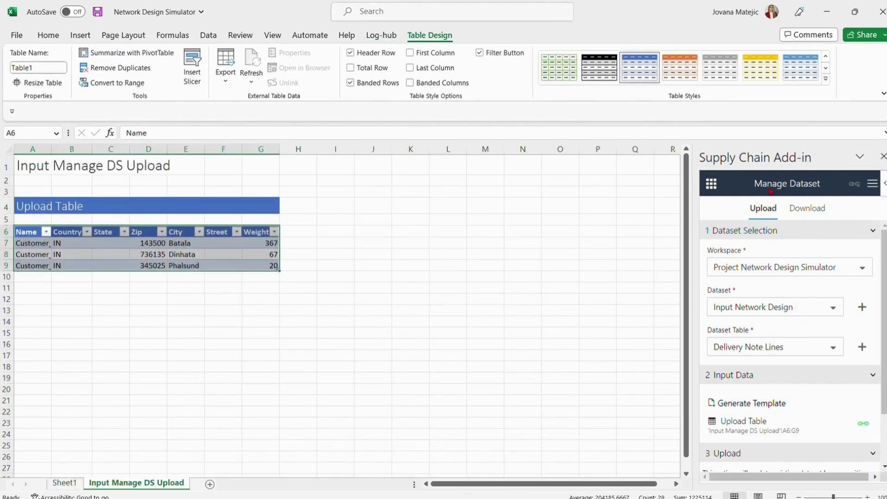
left_click(864, 426)
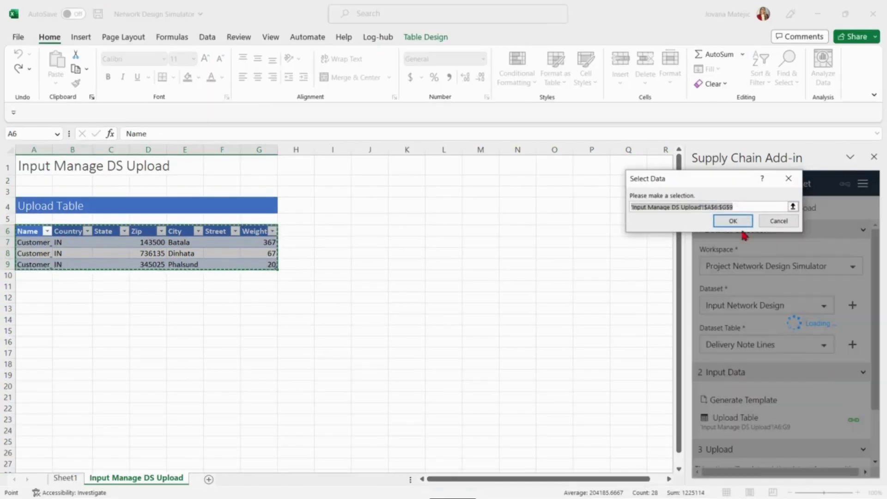
left_click(733, 221)
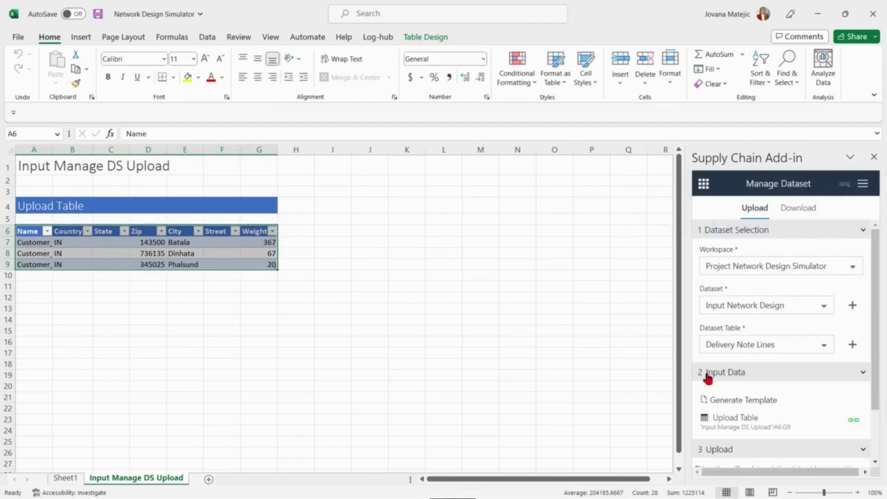